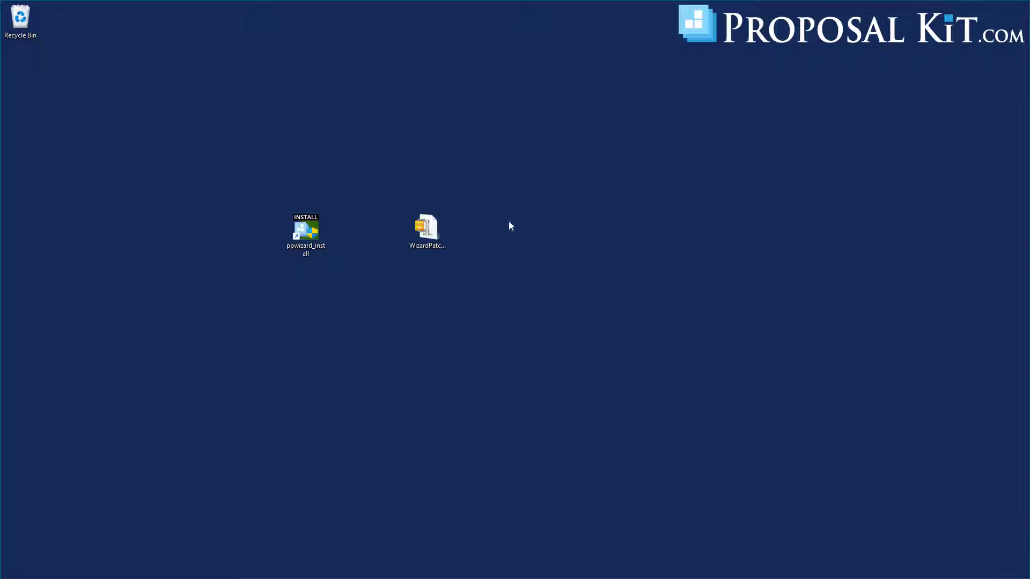
View the Wizard software patch request form through the Proposal Kit website's Help Center, and close the browser.
click(527, 568)
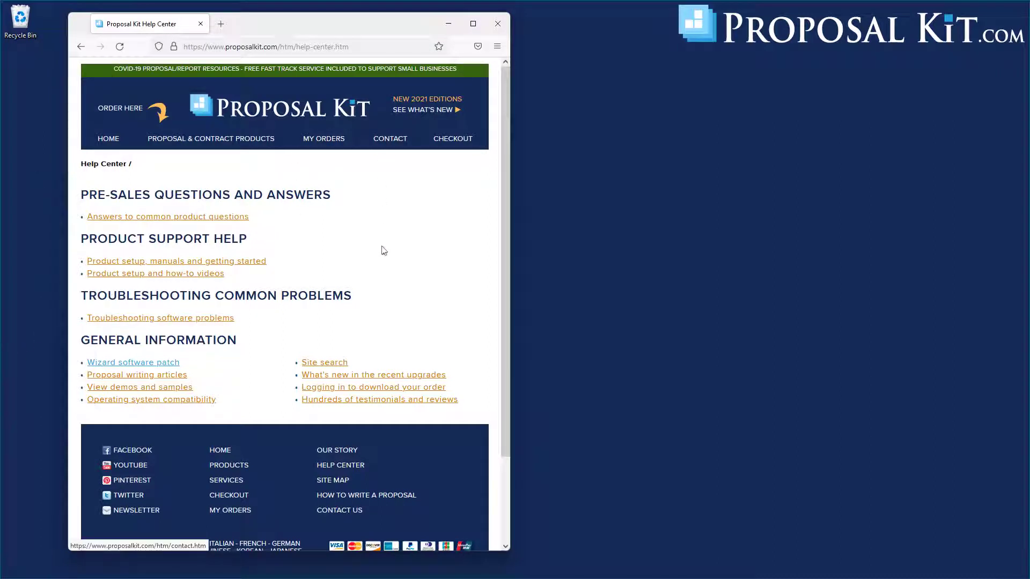
click(338, 467)
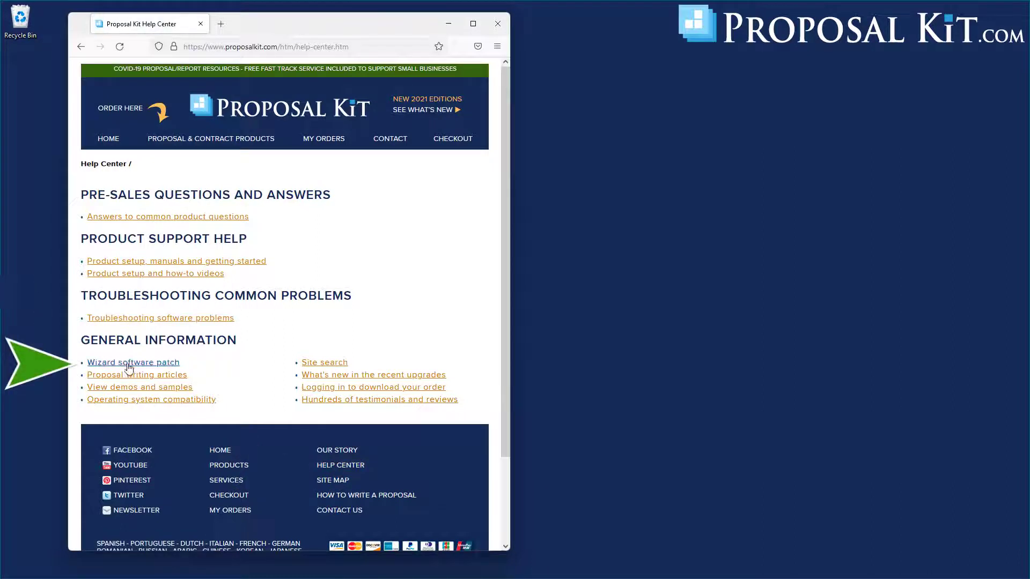
click(155, 368)
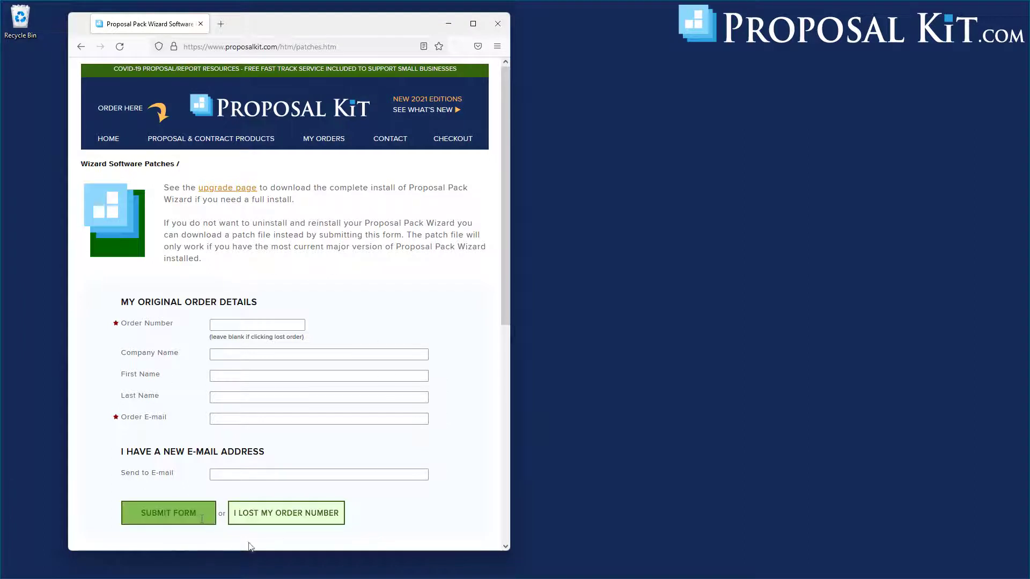
click(498, 28)
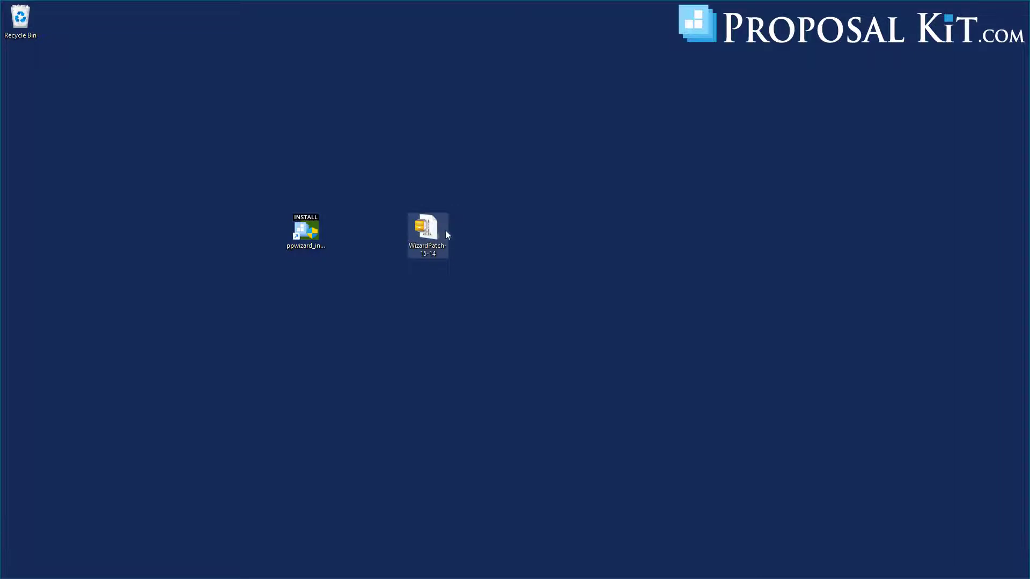
Open the WizardPatch-15-14 zip archive from the desktop and put the ppwizard_install shortcut in the Recycle Bin.
double_click(428, 229)
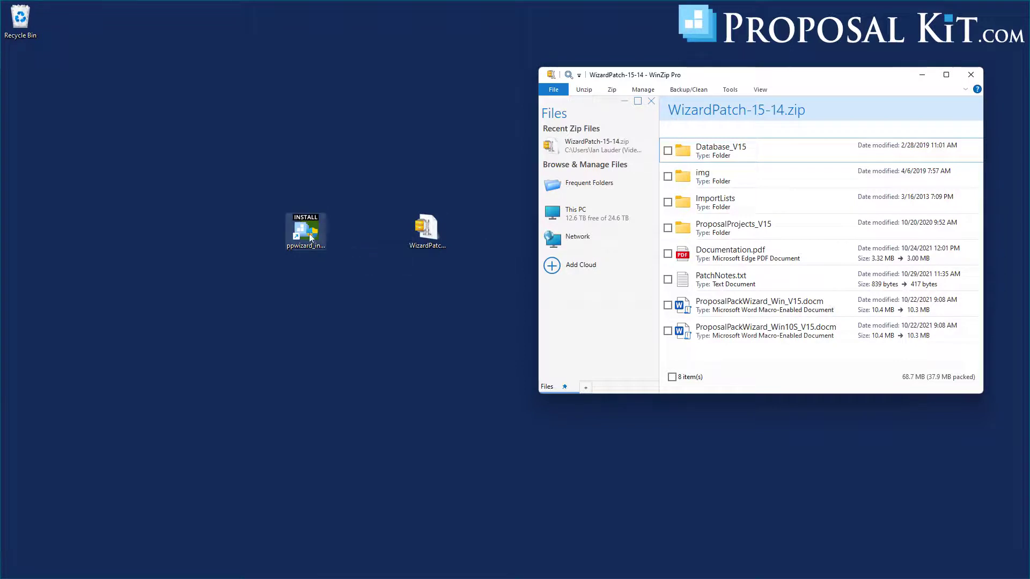
drag(309, 234, 22, 20)
mouse_move(577, 573)
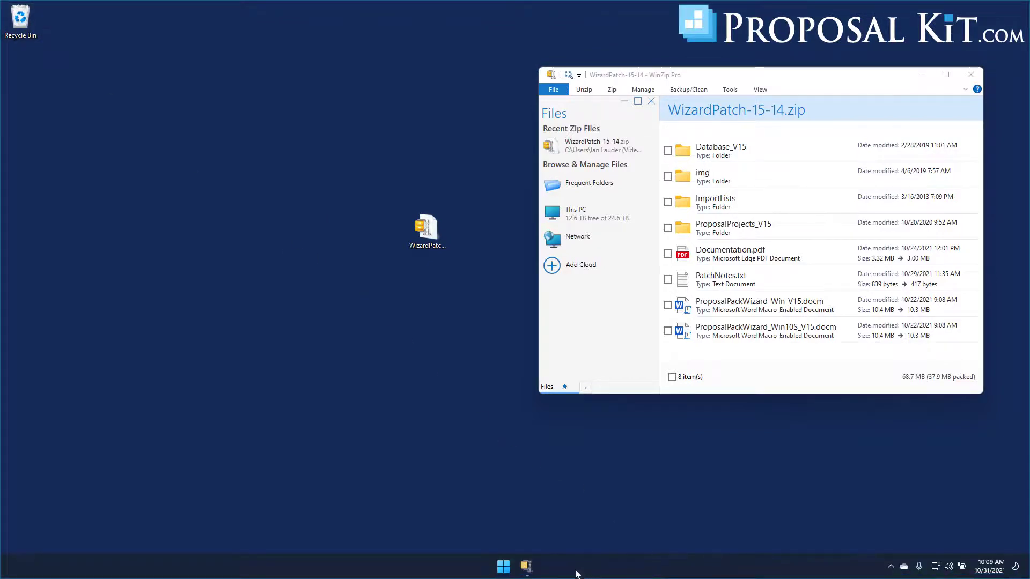
drag(834, 79, 856, 71)
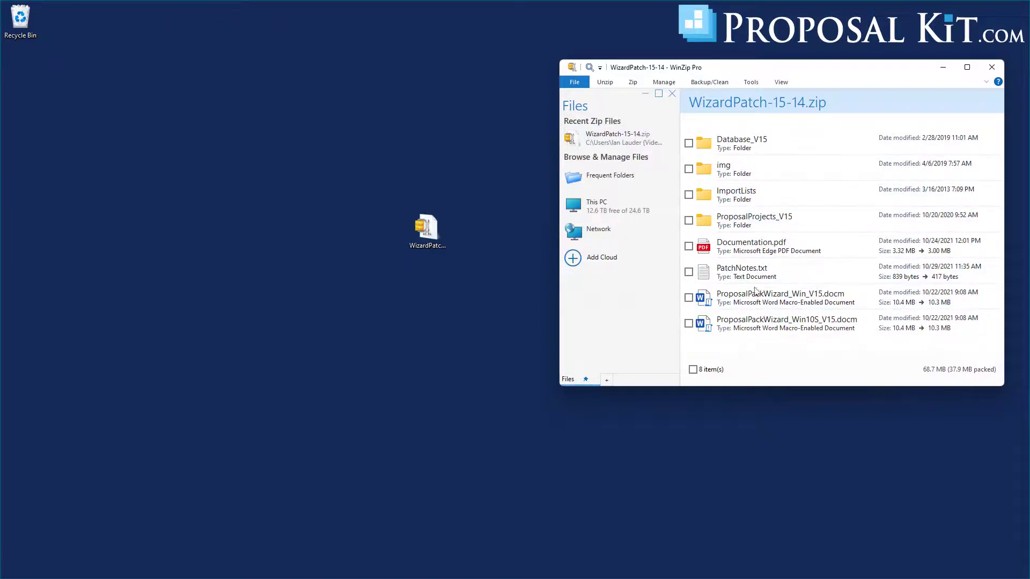
drag(828, 69, 837, 66)
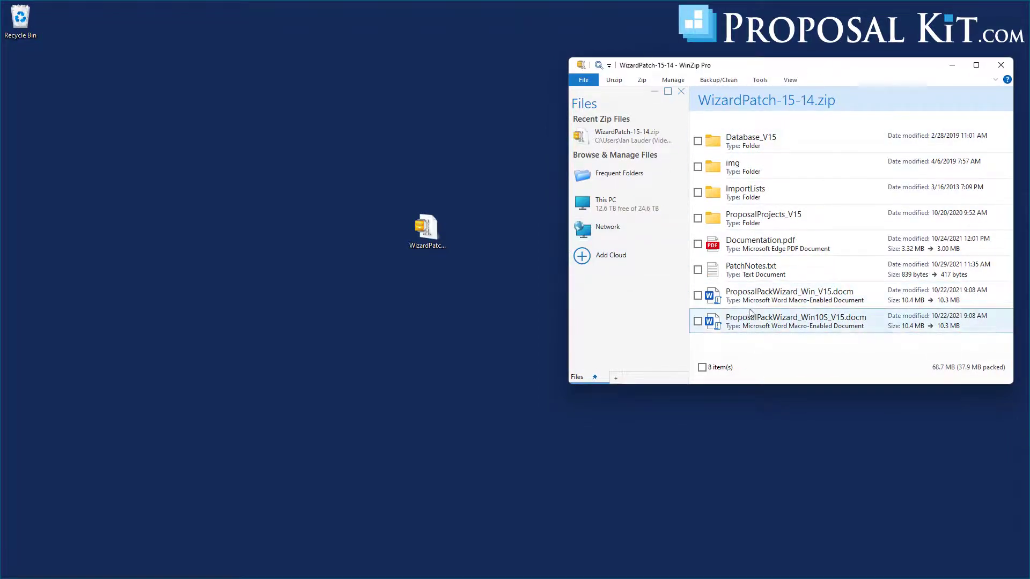
Open the ProposalPack folder inside ProposalKit on the C: drive in File Explorer, beside the zip archive window.
click(449, 574)
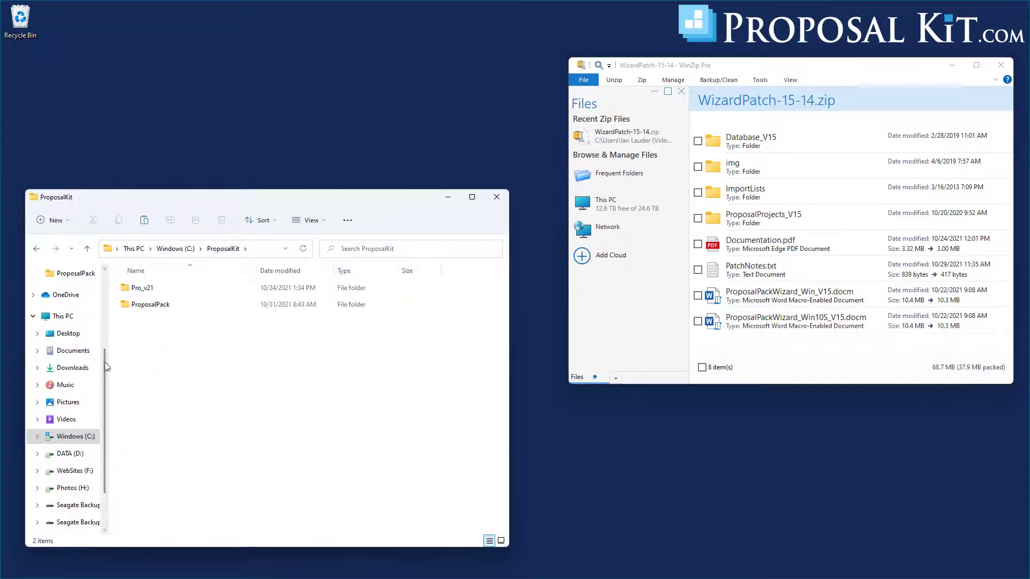
click(74, 436)
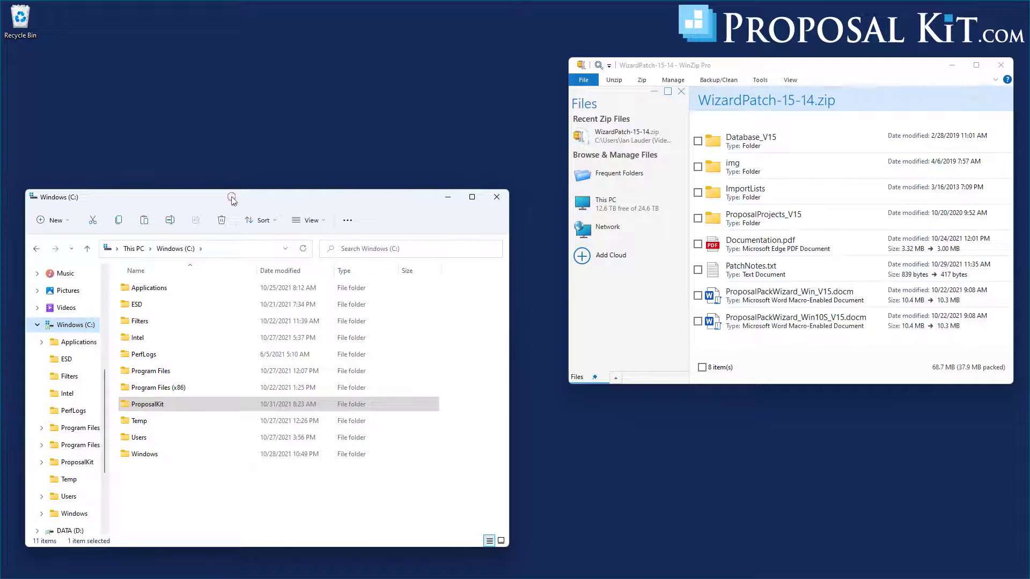
mouse_move(231, 197)
mouse_down()
mouse_move(239, 138)
mouse_move(243, 183)
mouse_up()
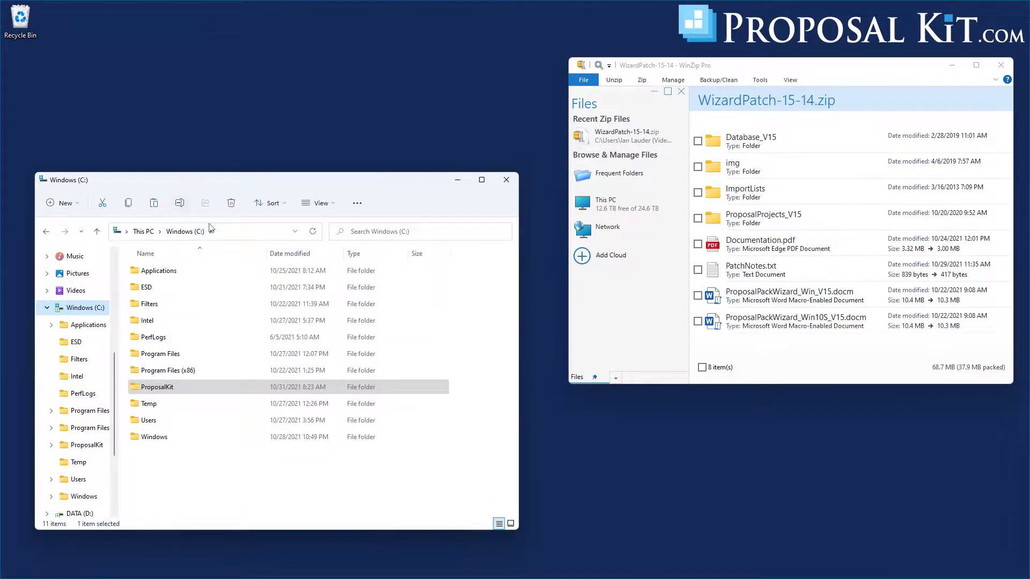
click(152, 392)
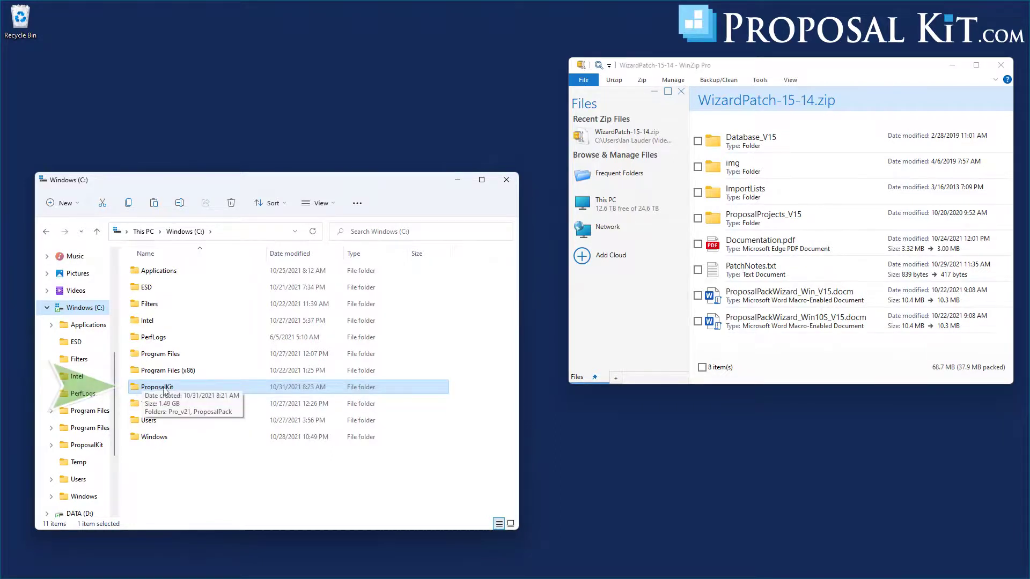
mouse_move(153, 392)
mouse_down()
mouse_move(150, 403)
mouse_move(137, 388)
mouse_up()
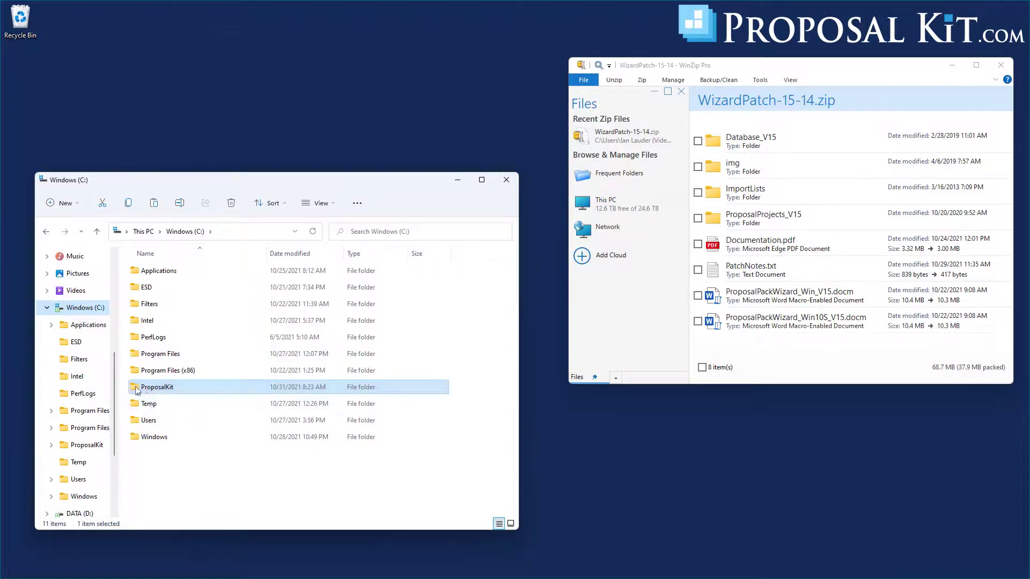
double_click(137, 388)
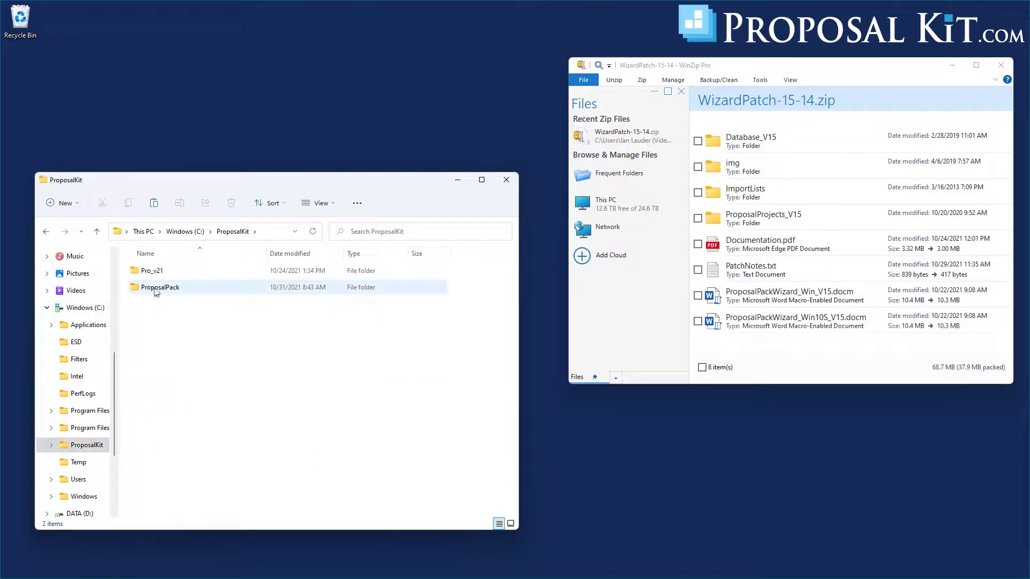
mouse_move(162, 293)
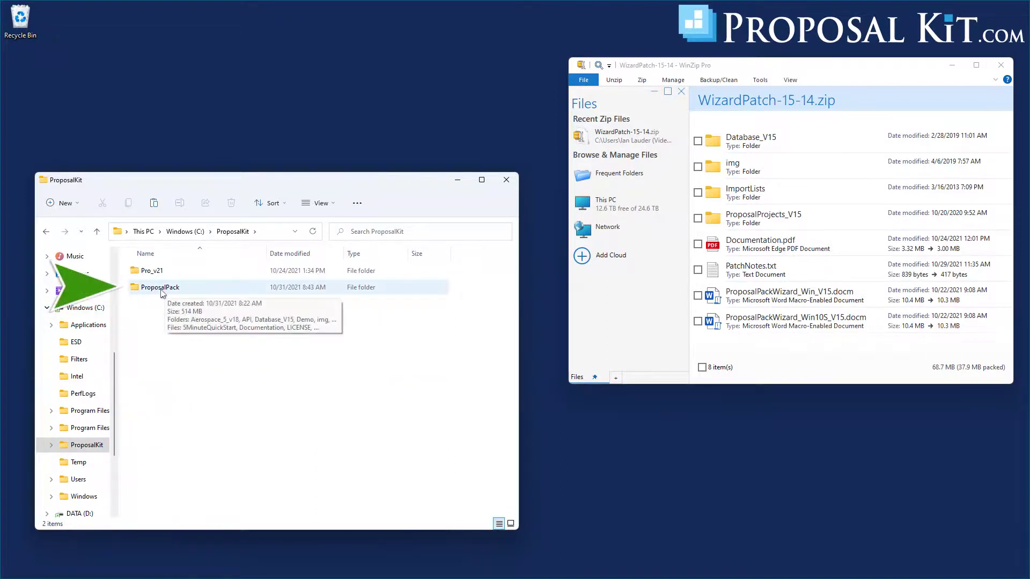
double_click(163, 290)
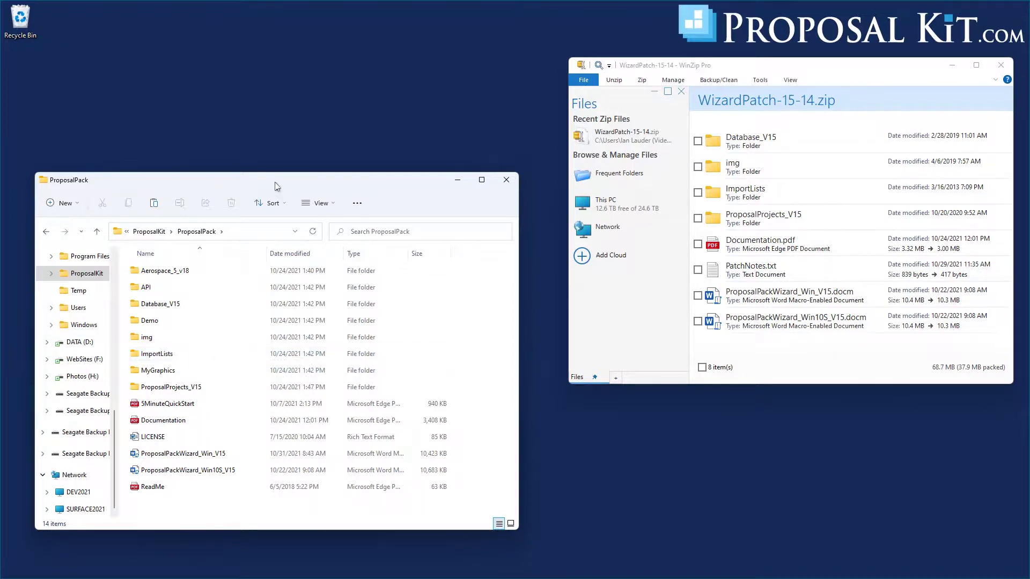
drag(274, 184, 287, 183)
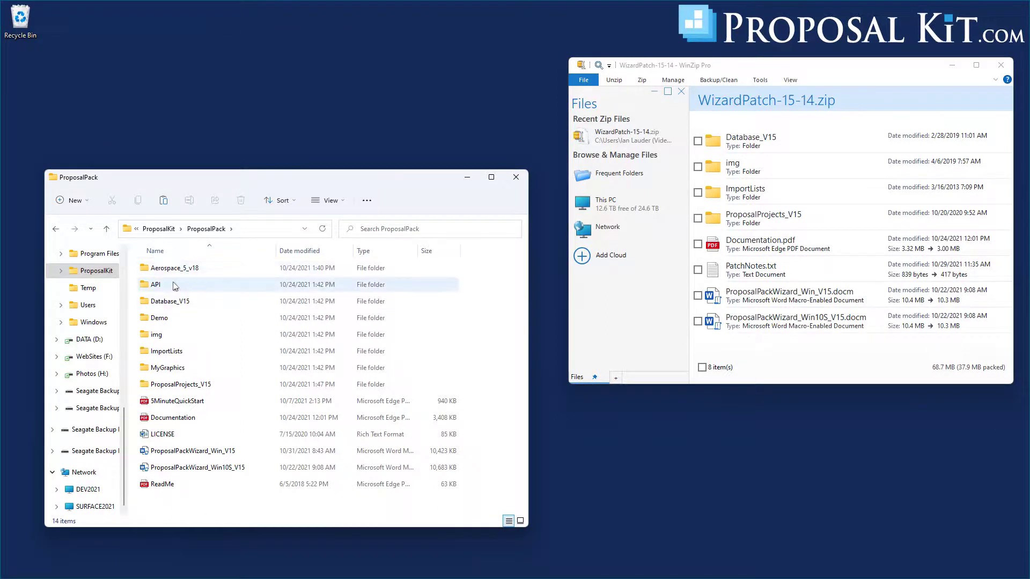
Check the installed Wizard version in the ProposalPackWizard_Win_V15 document from the ProposalPack folder, and close the document.
drag(869, 120, 714, 346)
click(714, 342)
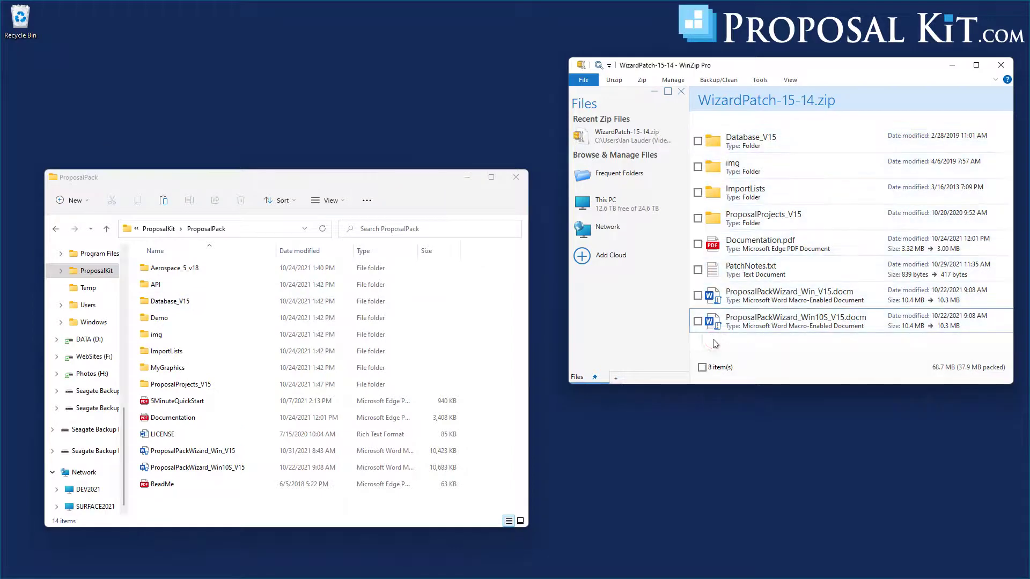
double_click(213, 452)
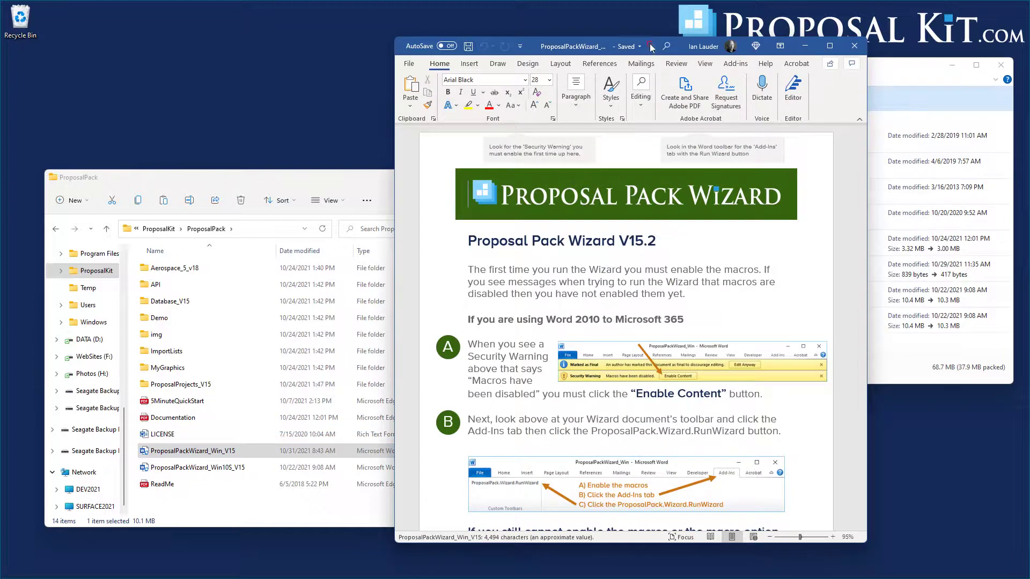
drag(643, 47, 286, 33)
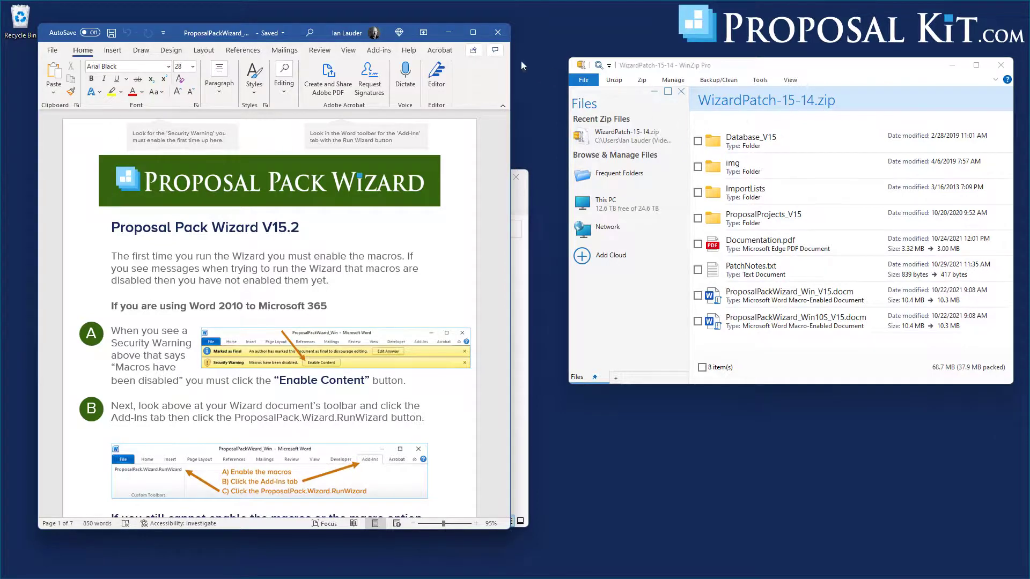
click(496, 35)
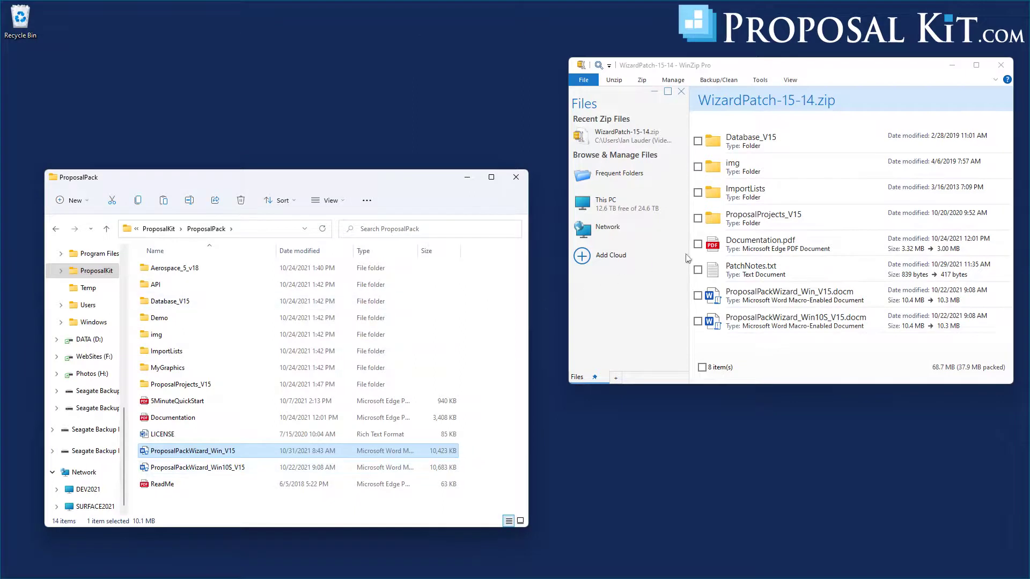
Extract all files and folders from WizardPatch-15-14.zip into the ProposalPack folder, replacing the existing files, and close the archive.
click(753, 144)
shift+click(768, 320)
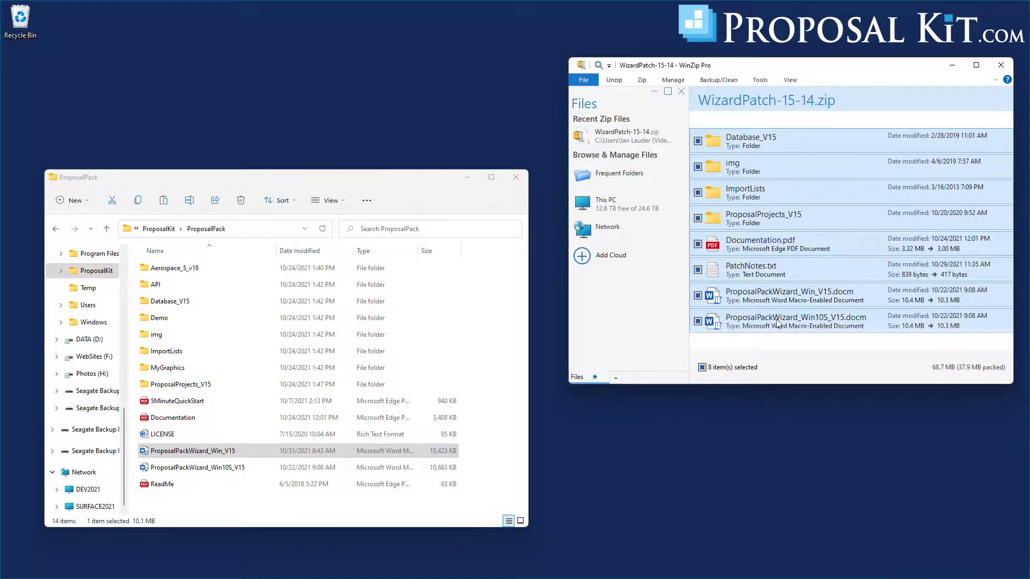
drag(777, 324, 508, 328)
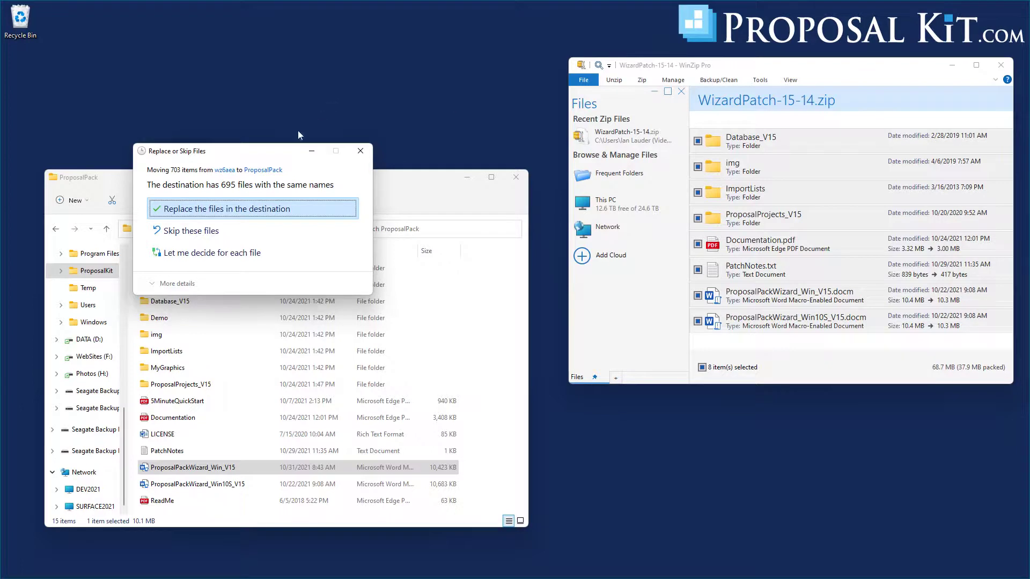
drag(272, 152, 304, 77)
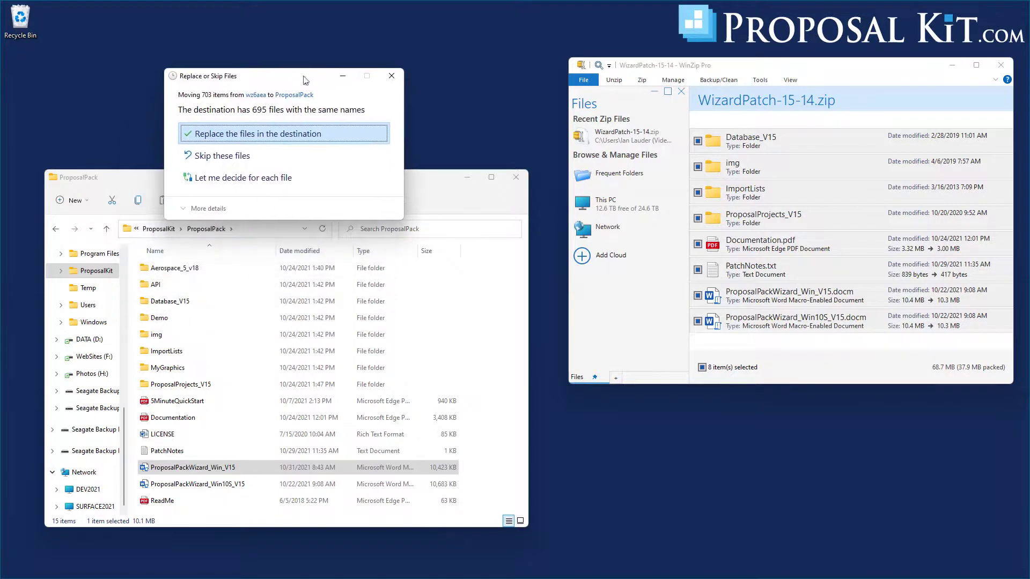
click(264, 136)
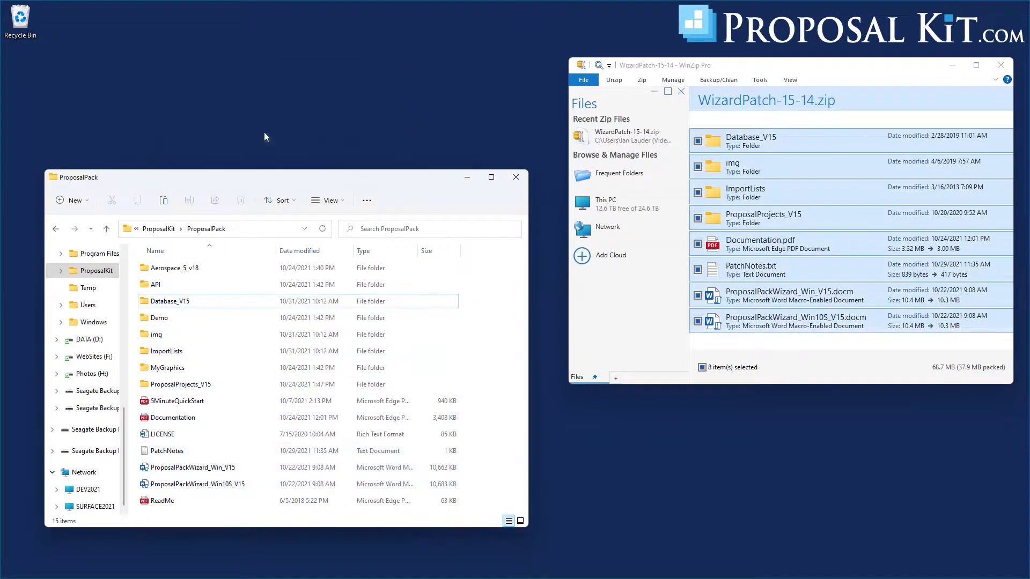
click(1001, 65)
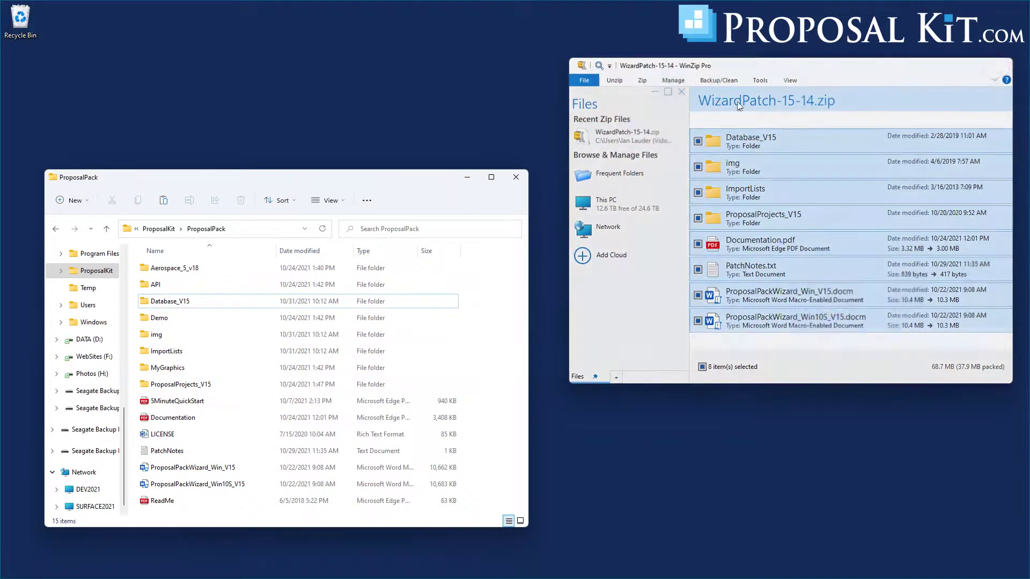
Move the ProposalPack folder window to the middle of the desktop and open the patched ProposalPackWizard_Win_V15 document.
drag(383, 171, 559, 114)
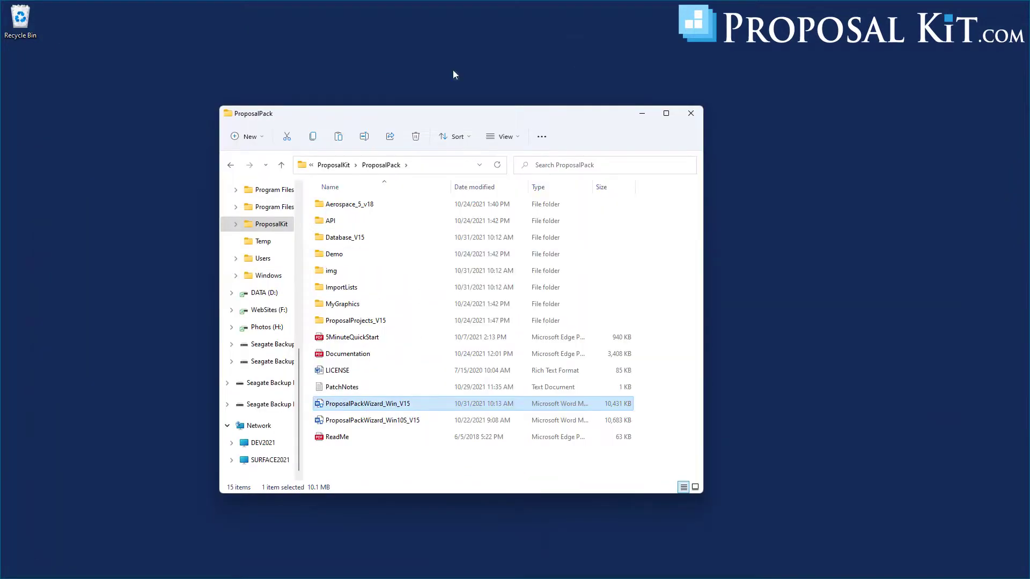
drag(469, 116, 463, 88)
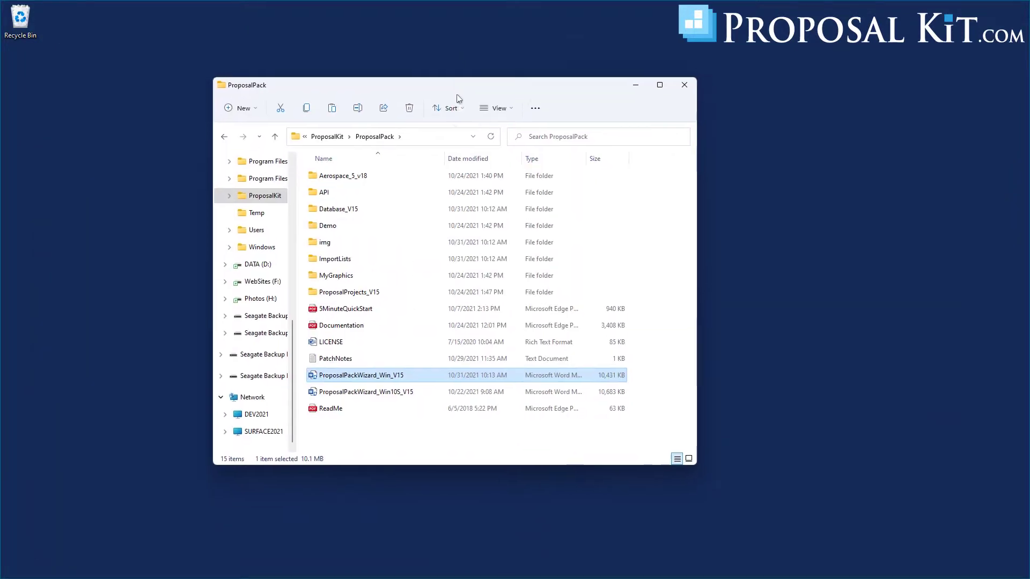
click(378, 375)
double_click(378, 375)
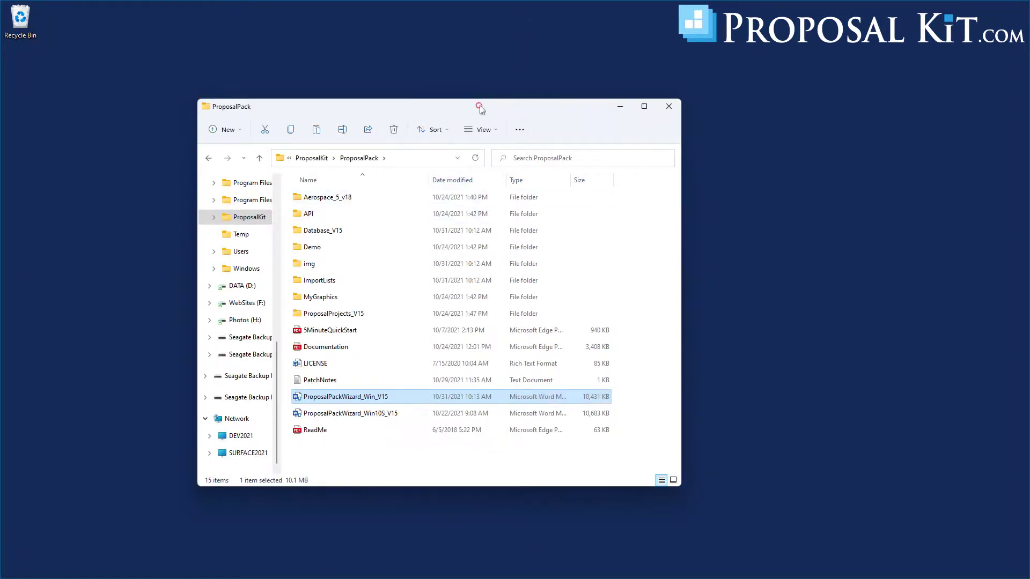
drag(480, 109, 519, 104)
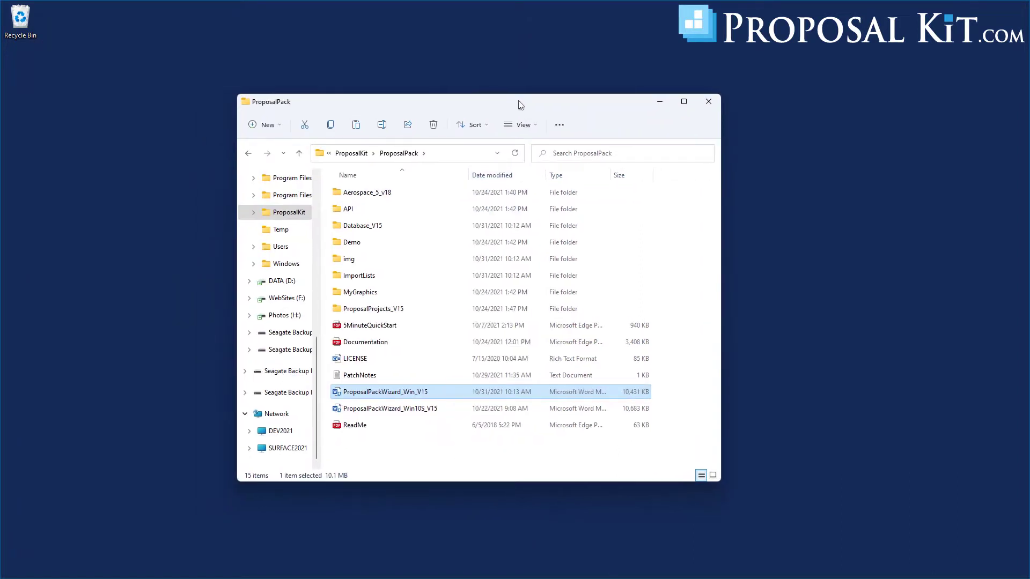